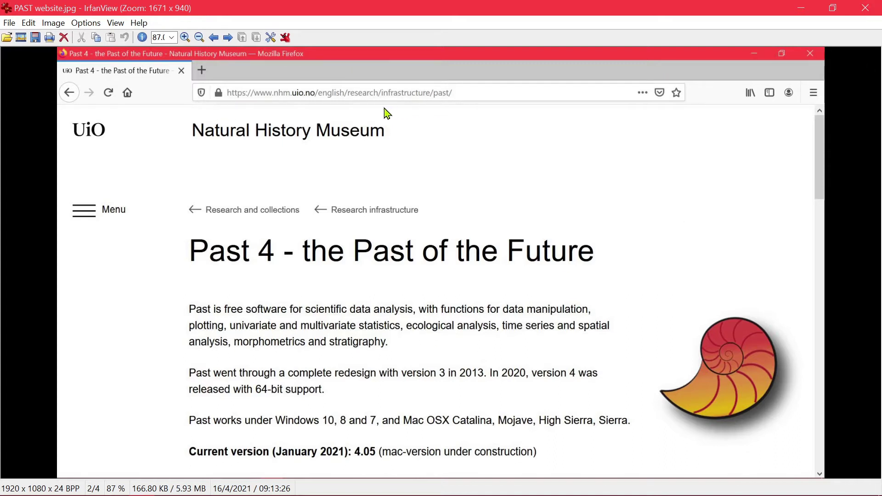
Go back to the previous screenshot, PAST download.jpg, showing the Past 4 downloads page
key(Left)
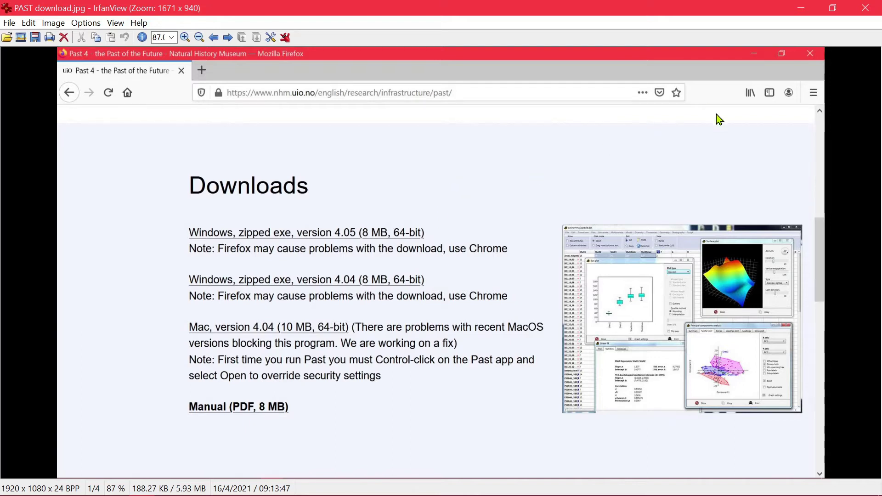
Close IrfanView so past4manual.pdf shows in Acrobat Reader
click(862, 8)
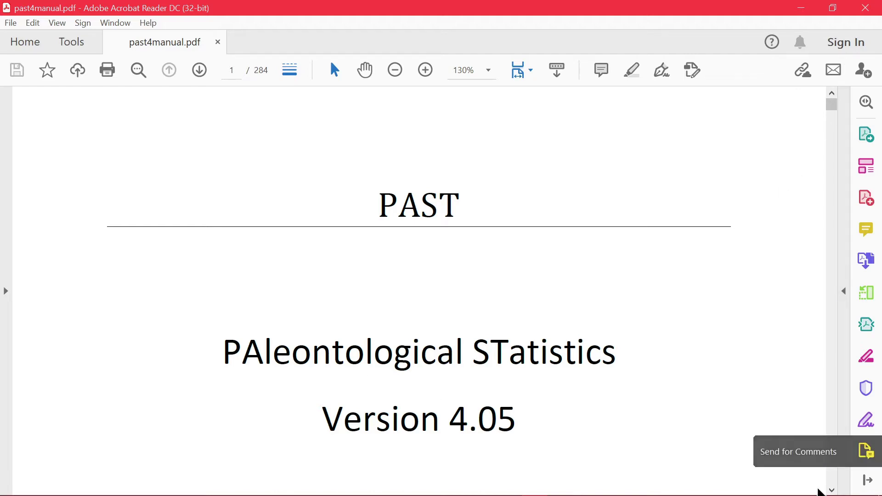
Scroll through the manual's Contents pages, then switch to the empty Untitled PAST spreadsheet
scroll(832, 452, down, 5)
scroll(835, 449, down, 5)
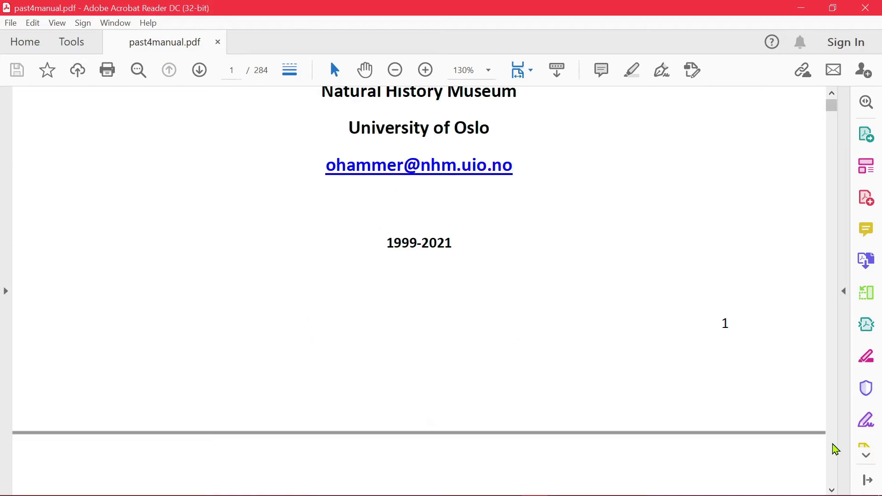
scroll(836, 450, down, 5)
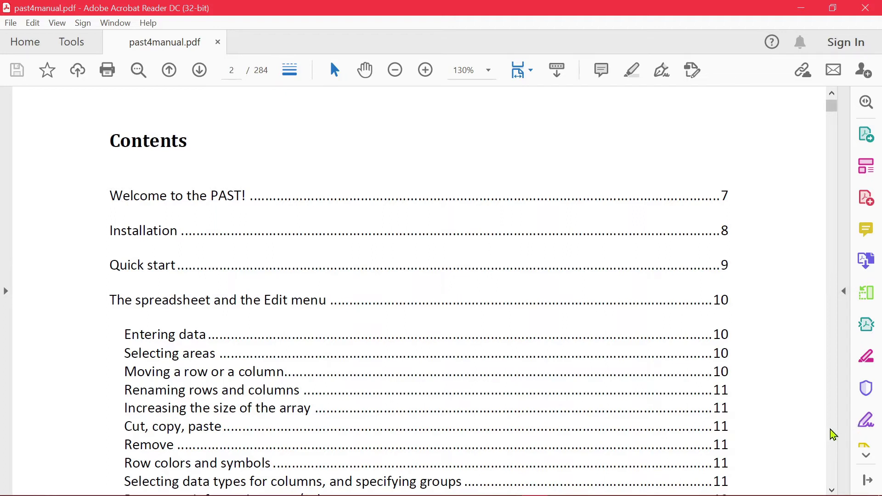
scroll(834, 434, down, 5)
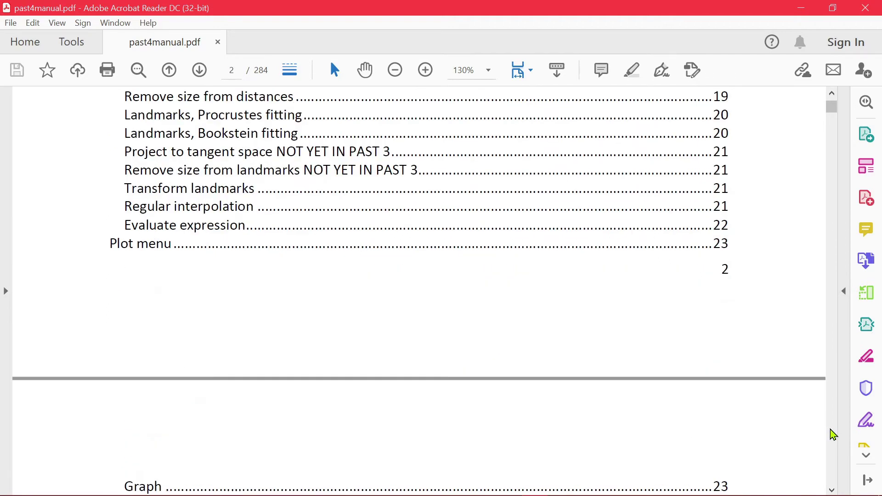
scroll(834, 434, down, 20)
scroll(834, 434, down, 20)
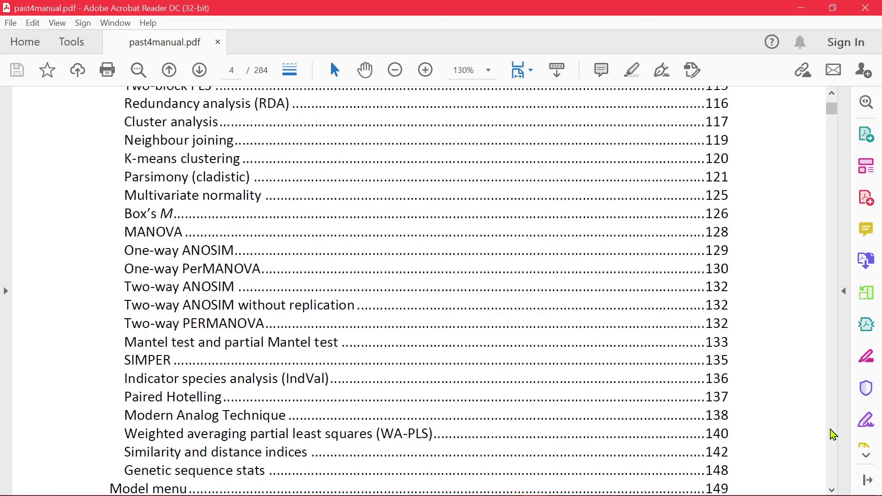
scroll(834, 434, down, 10)
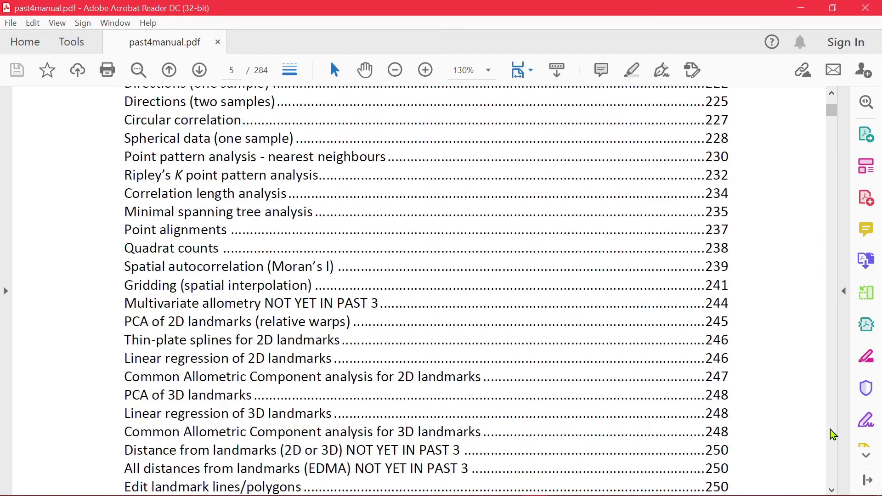
click(801, 8)
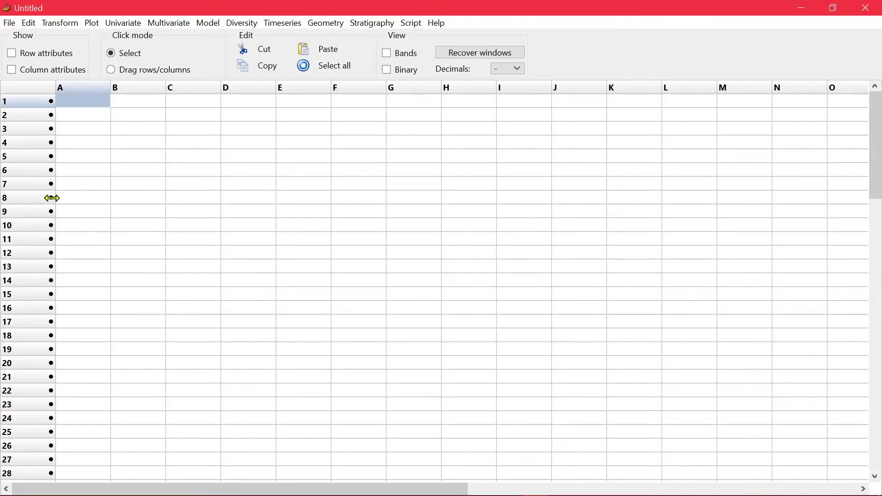
Browse the File, Edit > Rearrange and Transform menus, ending on the Plot menu
click(9, 23)
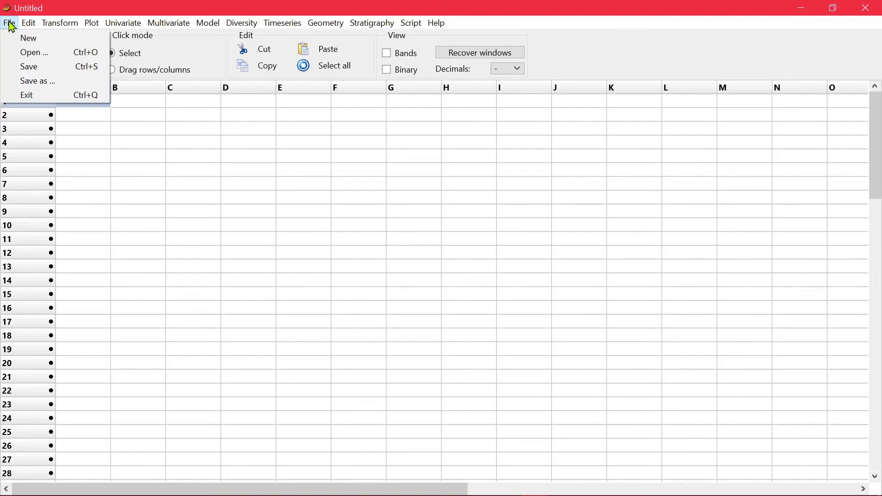
mouse_move(31, 26)
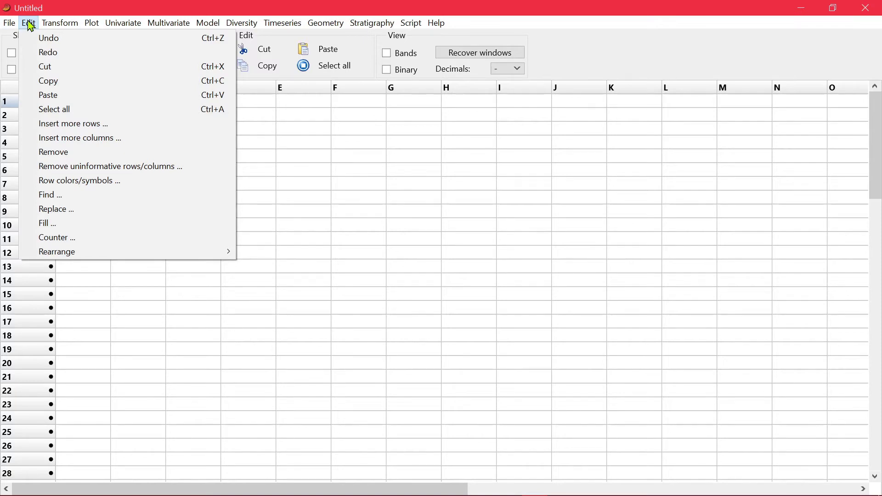
mouse_move(104, 261)
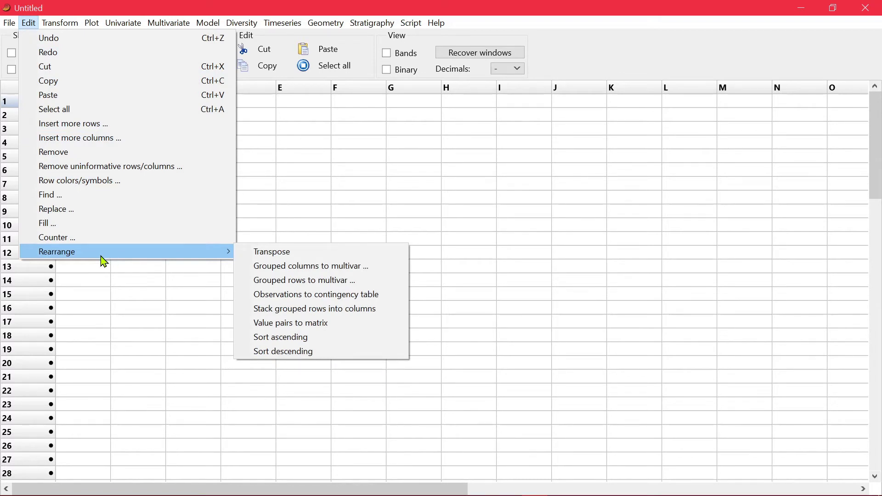
mouse_move(69, 25)
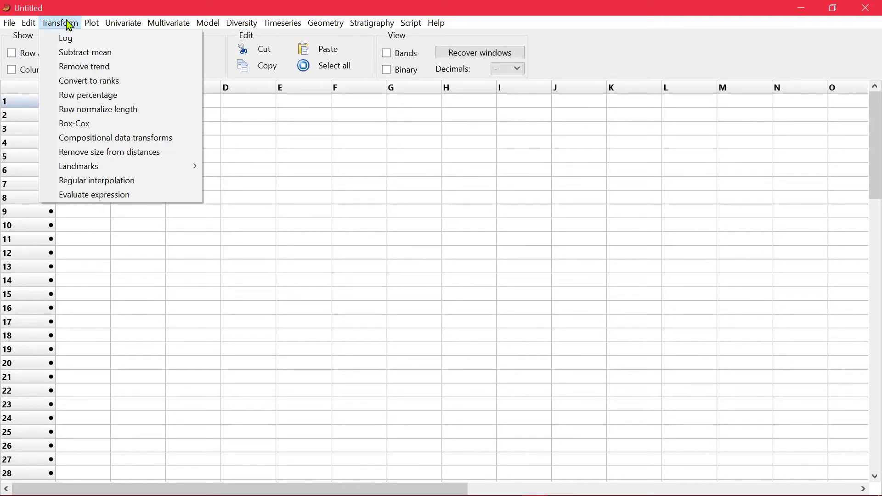
mouse_move(87, 174)
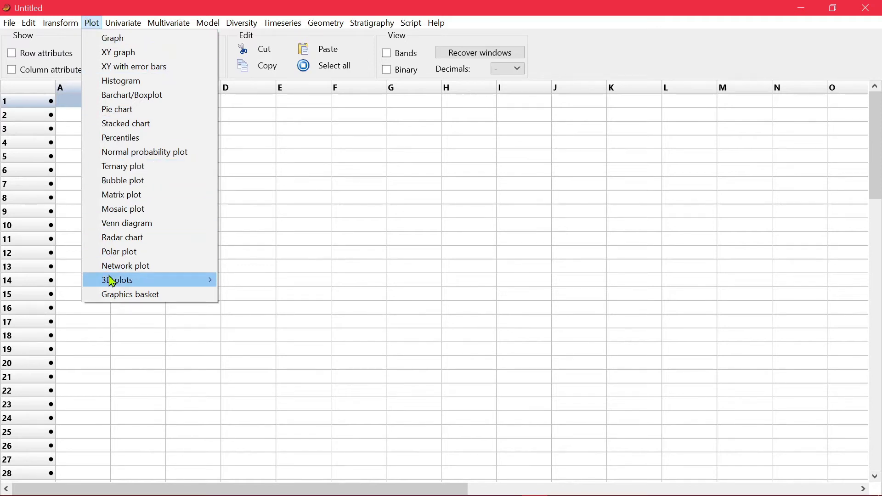
Browse Plot > 3D plots, then view the Univariate > Two-sample tests submenu
mouse_move(113, 281)
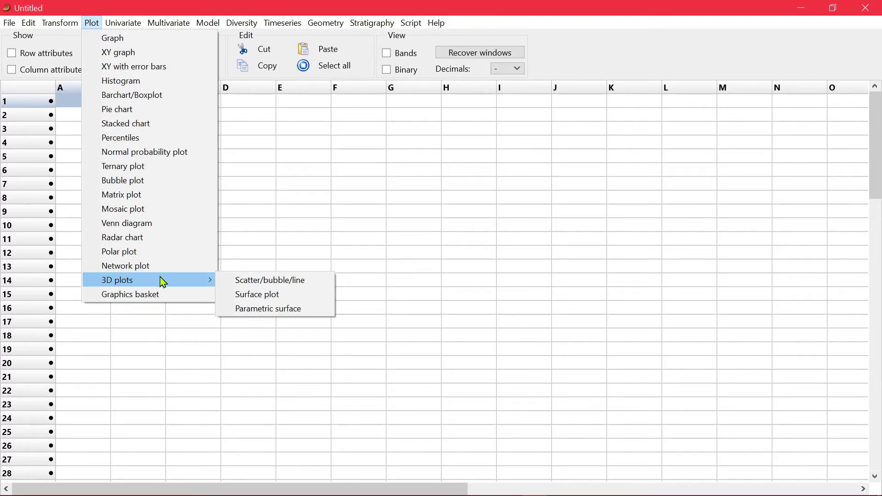
mouse_move(117, 24)
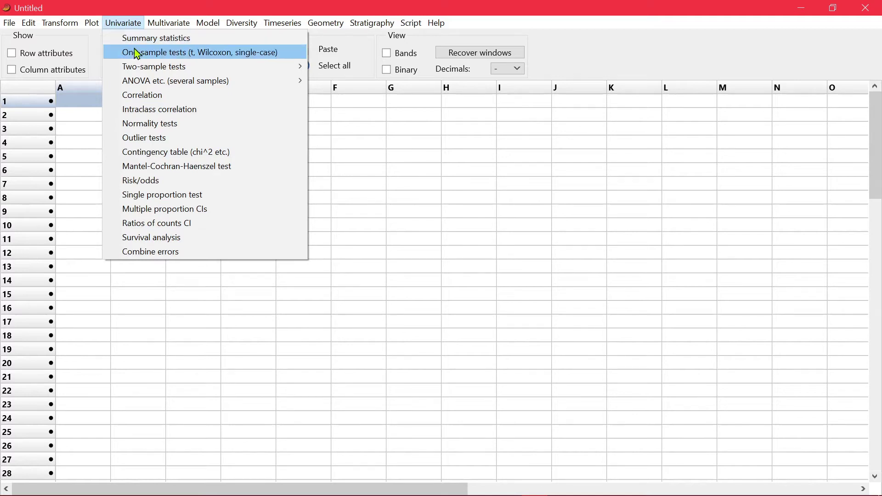
mouse_move(150, 74)
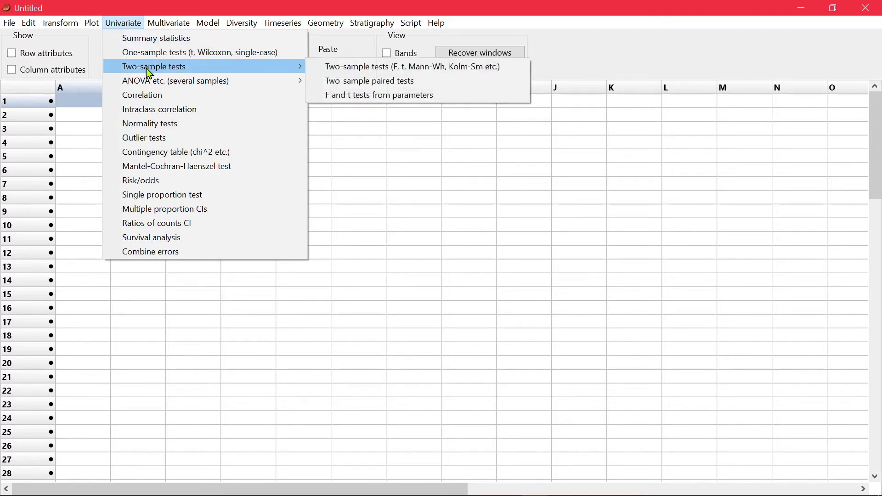
click(201, 74)
click(194, 69)
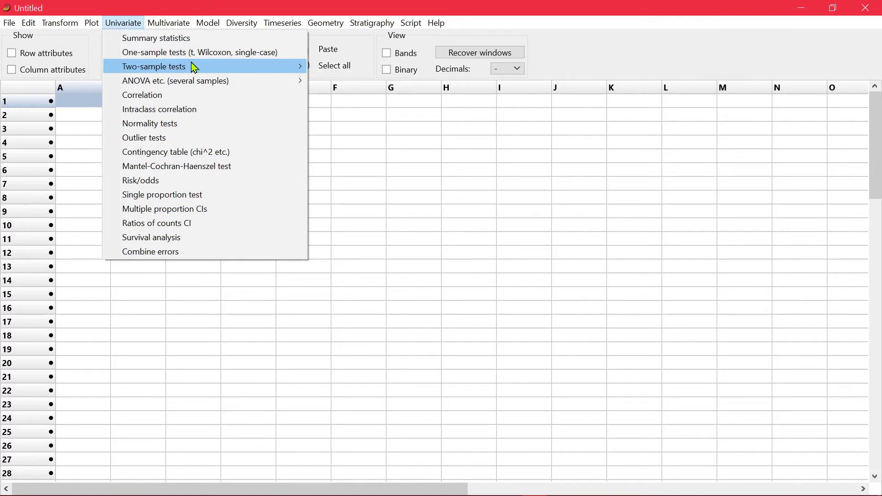
mouse_move(199, 69)
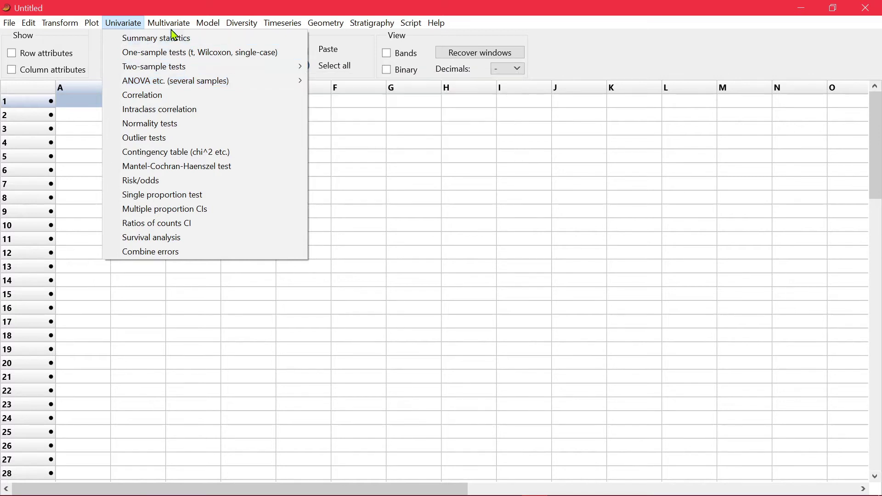
mouse_move(183, 26)
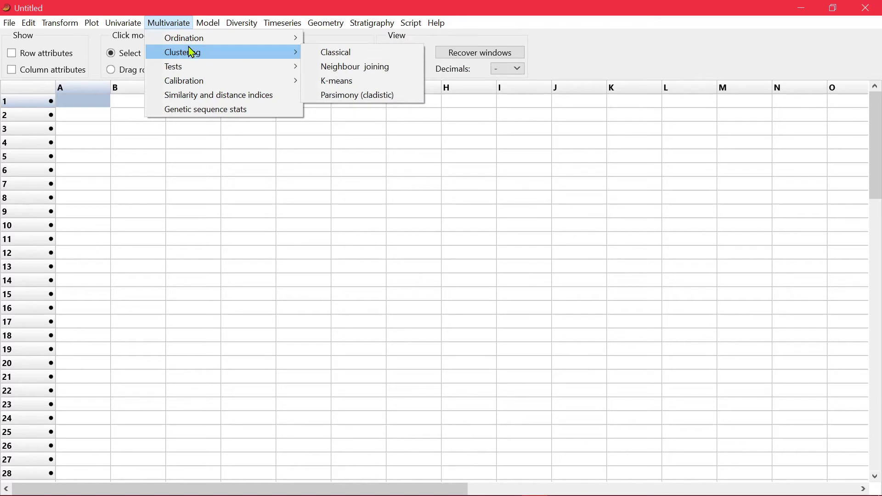
mouse_move(192, 71)
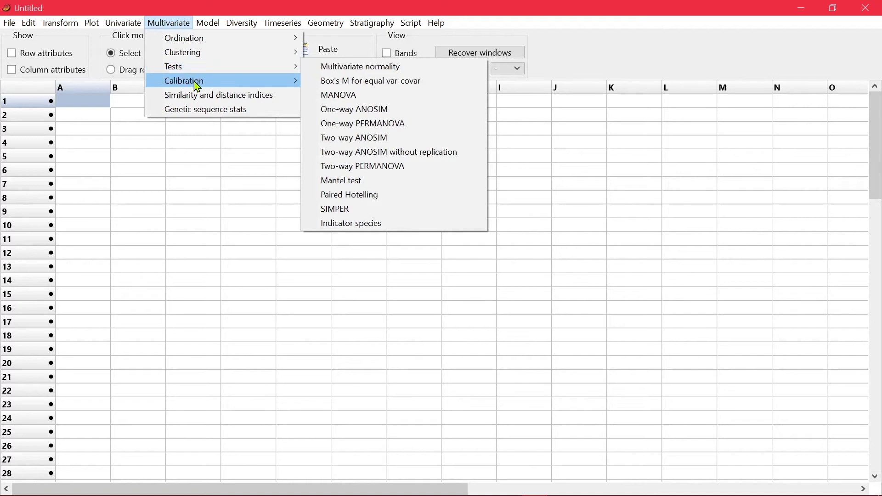
mouse_move(197, 86)
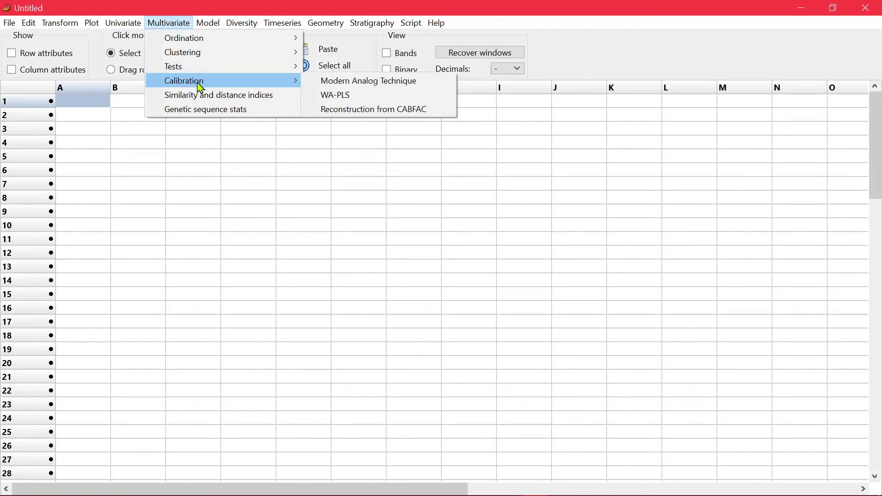
mouse_move(218, 26)
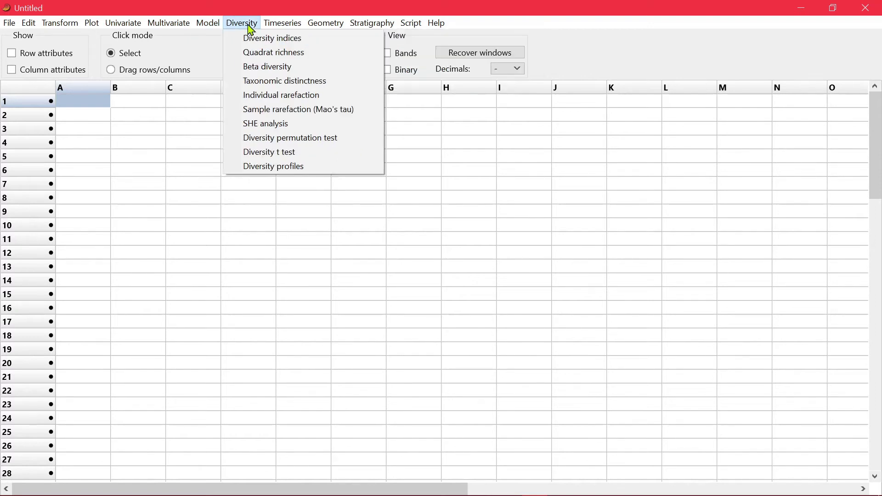
mouse_move(275, 30)
mouse_move(294, 41)
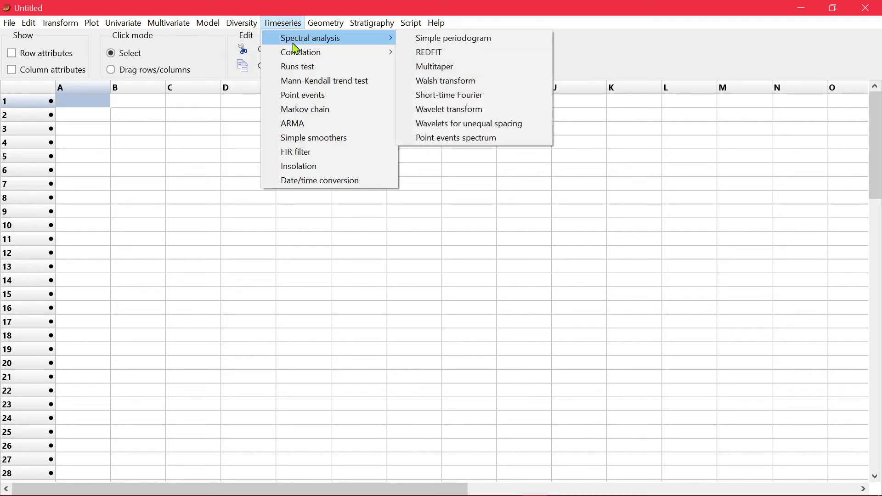
mouse_move(307, 58)
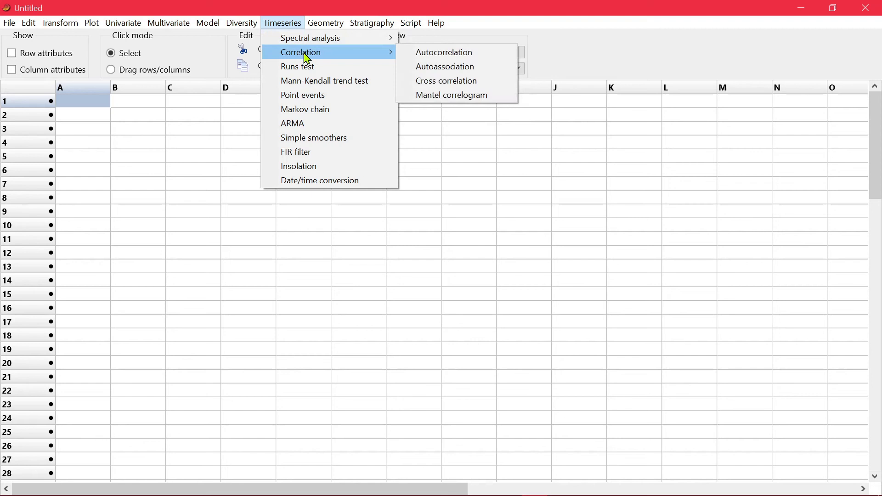
mouse_move(326, 22)
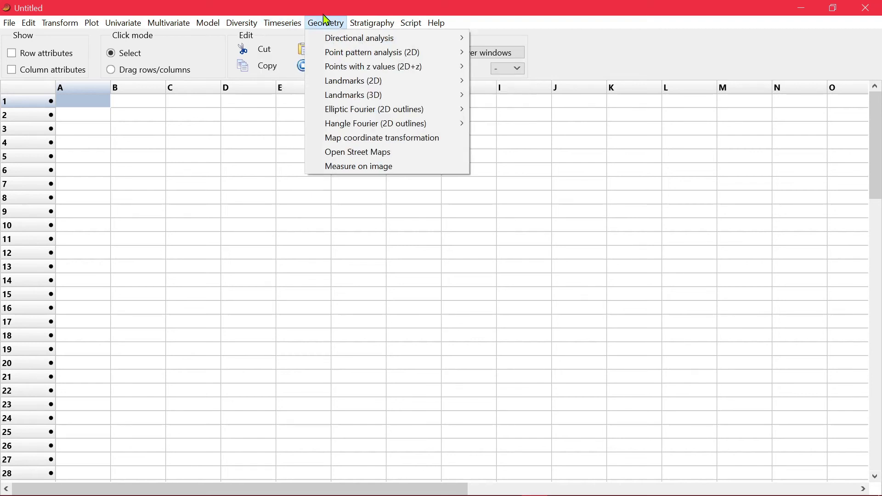
mouse_move(354, 44)
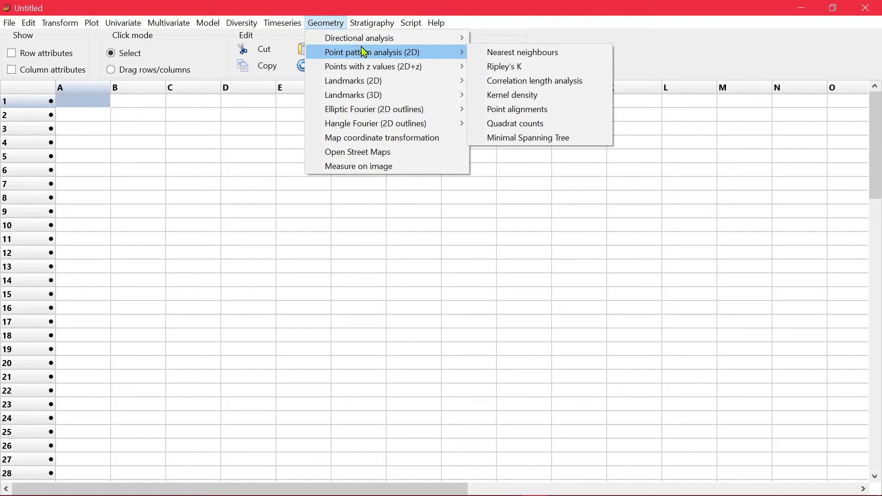
mouse_move(384, 73)
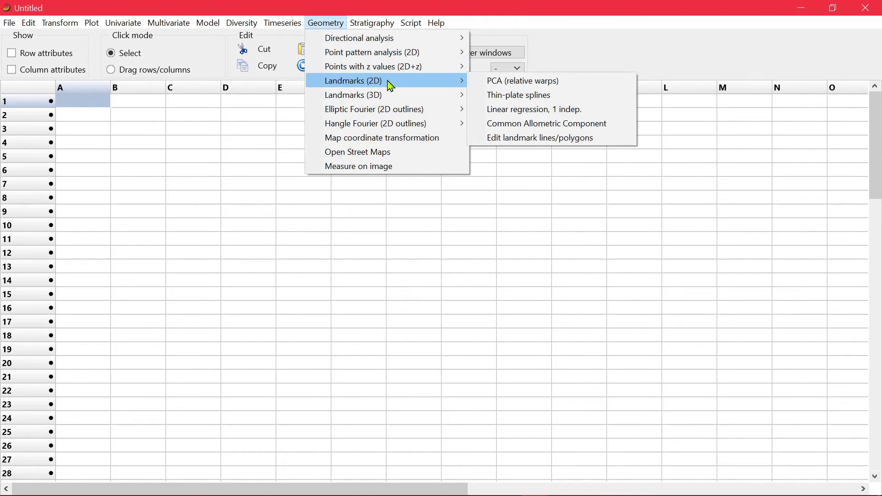
mouse_move(394, 94)
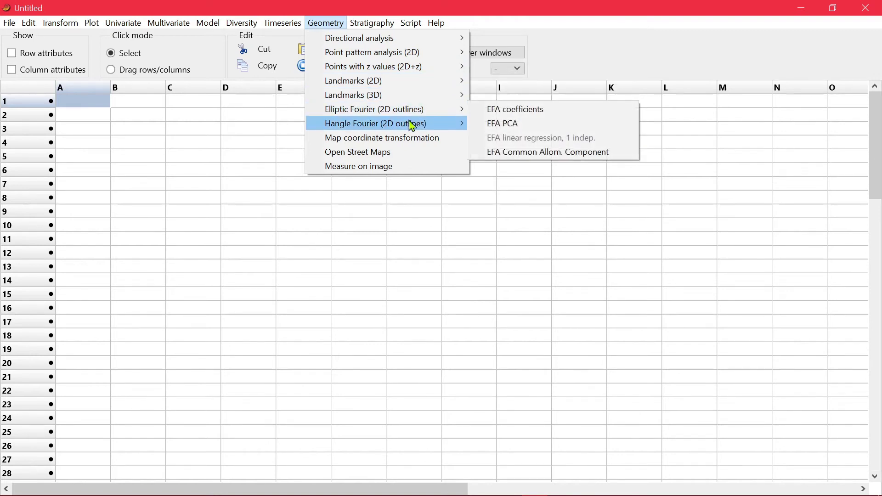
mouse_move(412, 125)
mouse_move(380, 29)
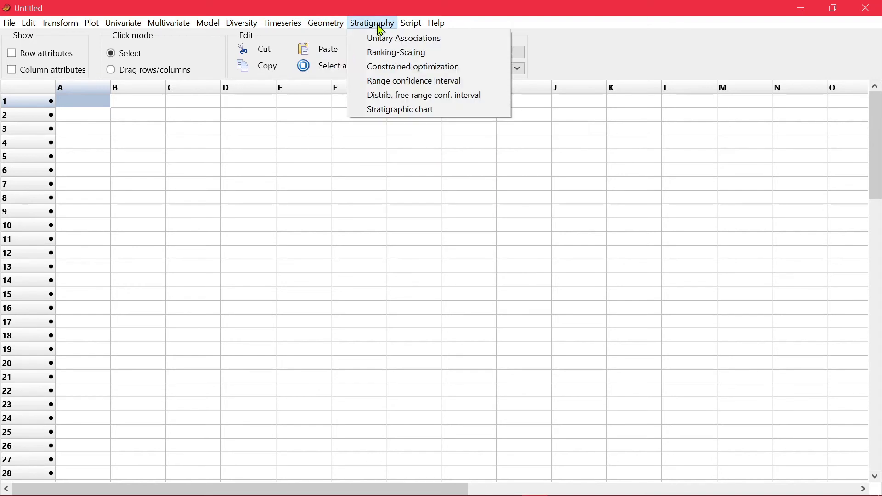
mouse_move(411, 29)
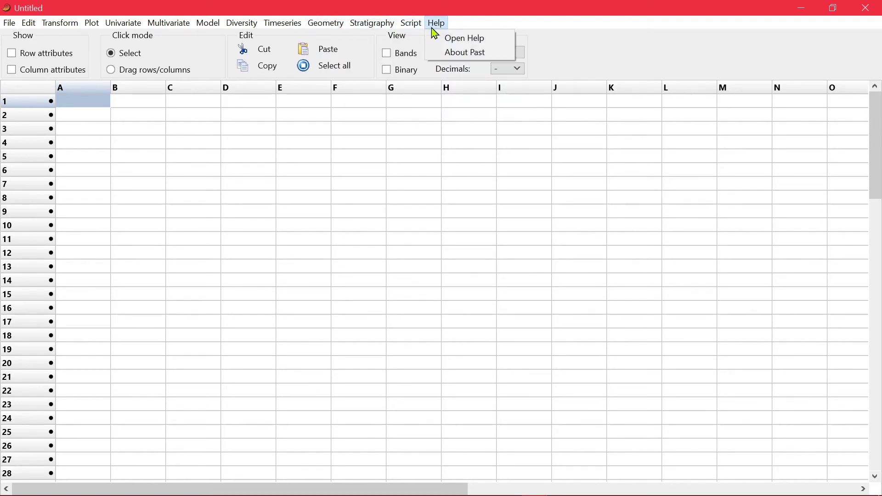
mouse_move(138, 24)
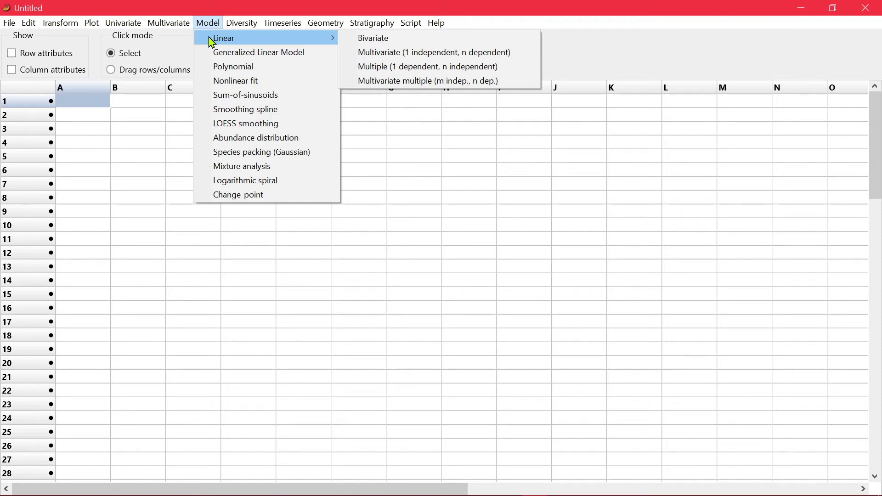
click(518, 8)
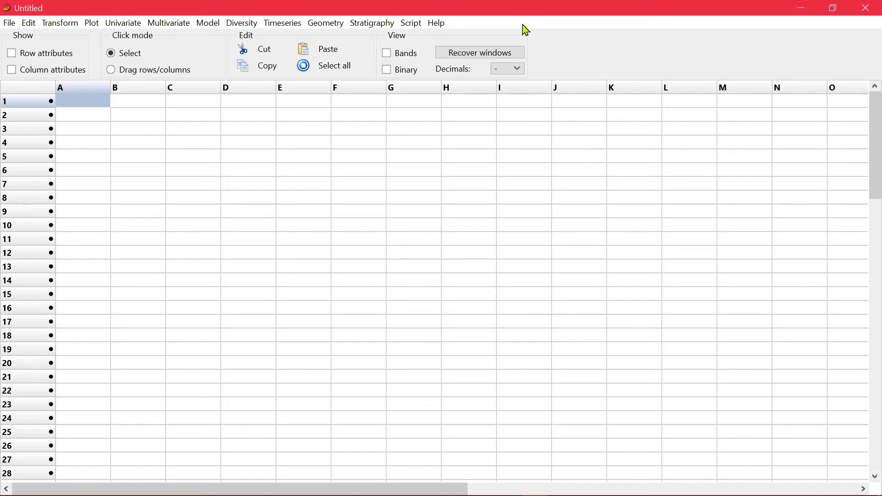
key(alt+Tab)
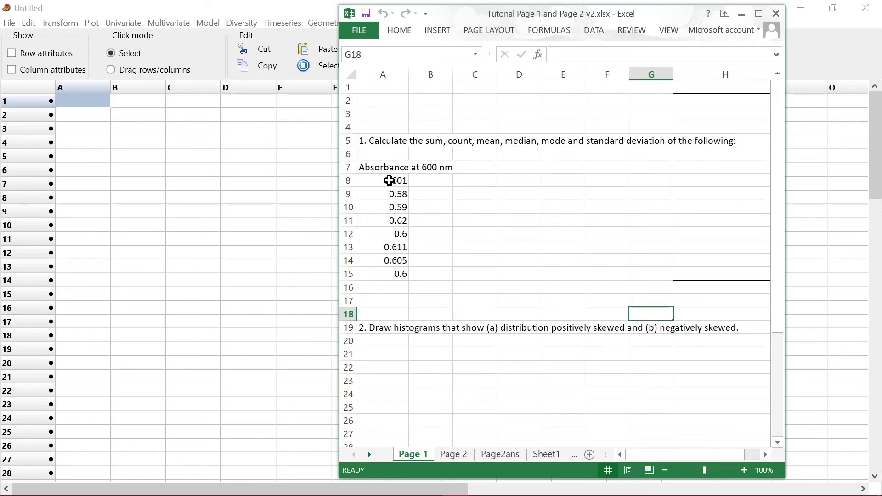
Copy the Absorbance at 600 nm heading and readings in A7:A15 from Excel, then return to PAST
drag(388, 168, 379, 277)
click(439, 208)
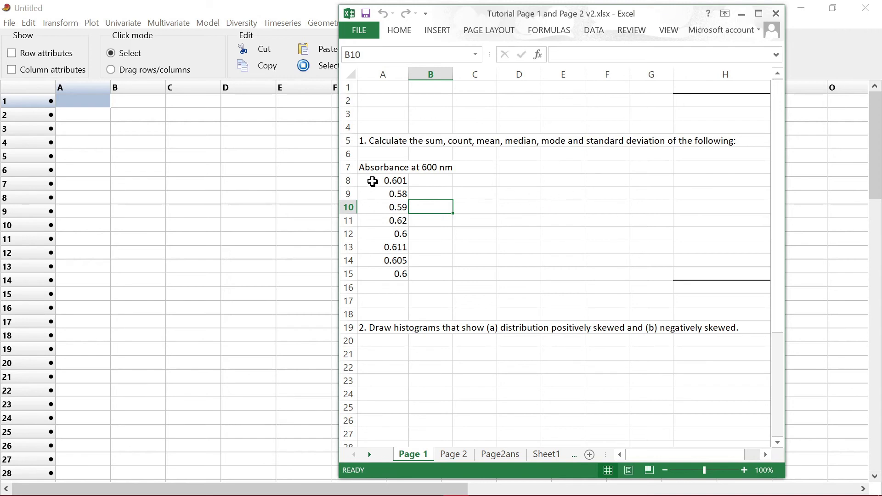
drag(385, 169, 392, 277)
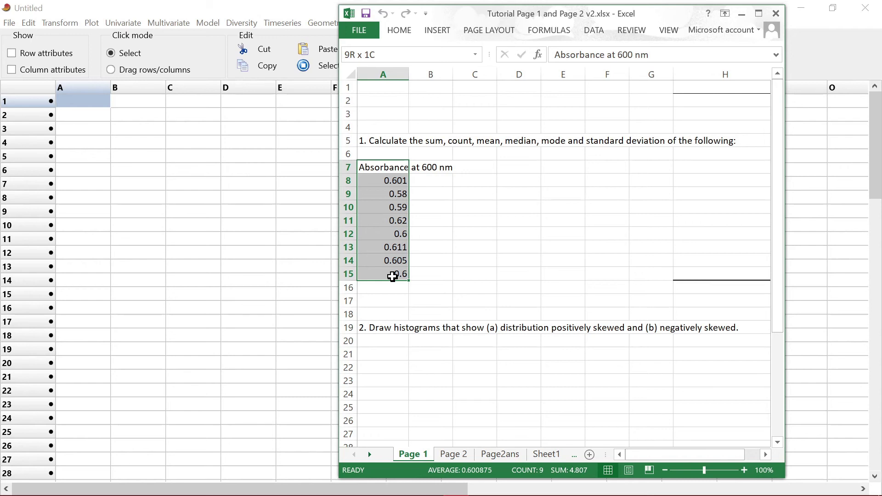
drag(393, 276, 393, 276)
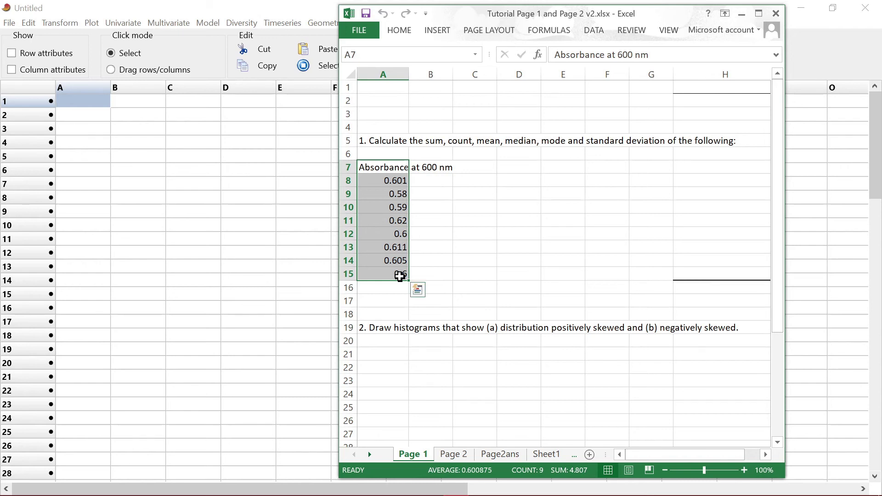
key(ctrl+c)
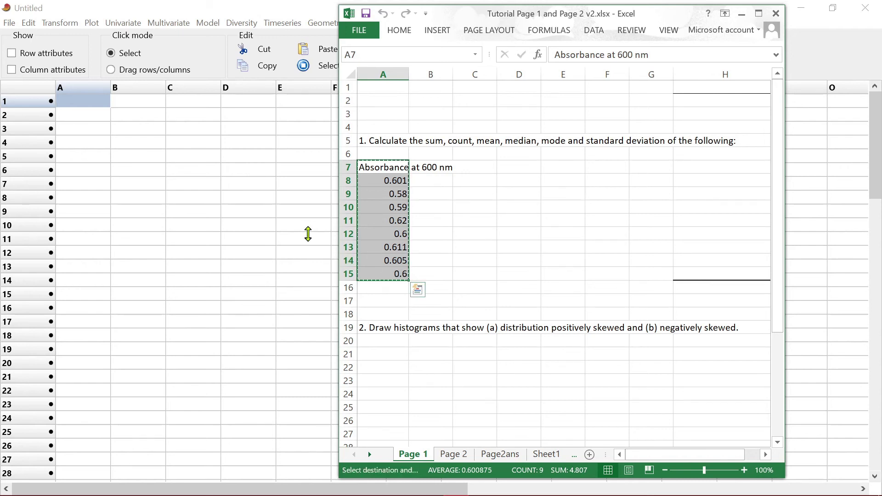
click(125, 9)
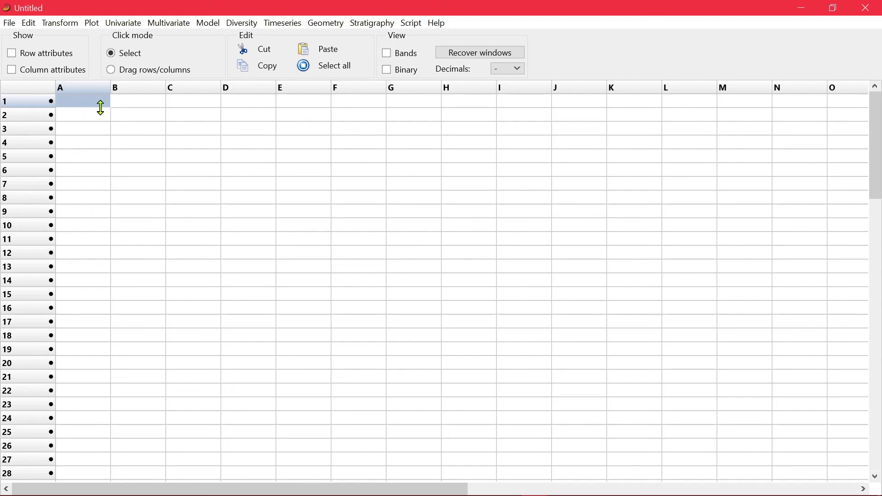
key(ctrl+v)
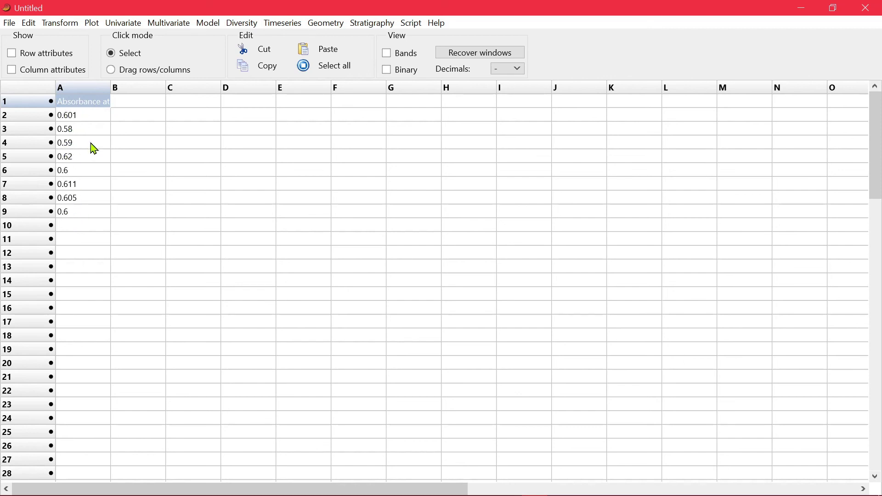
key(ctrl+z)
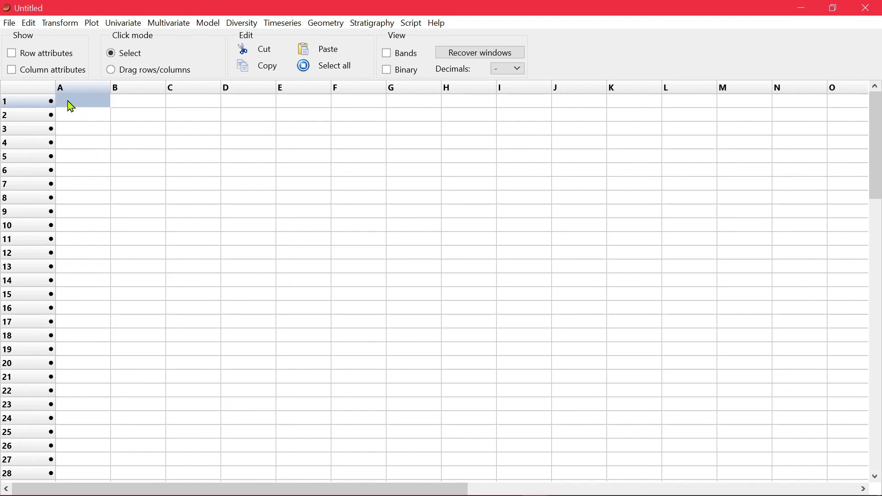
Paste the absorbance heading as column A's name with its eight readings in rows 1–8
click(43, 74)
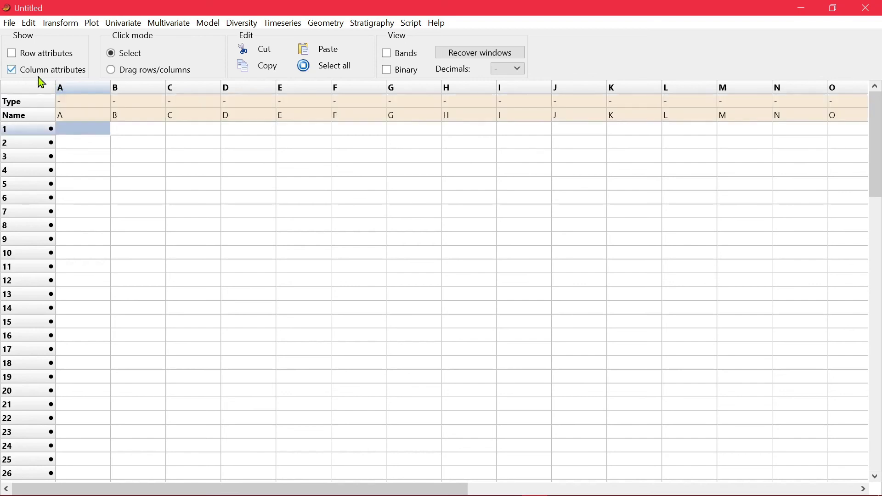
click(80, 118)
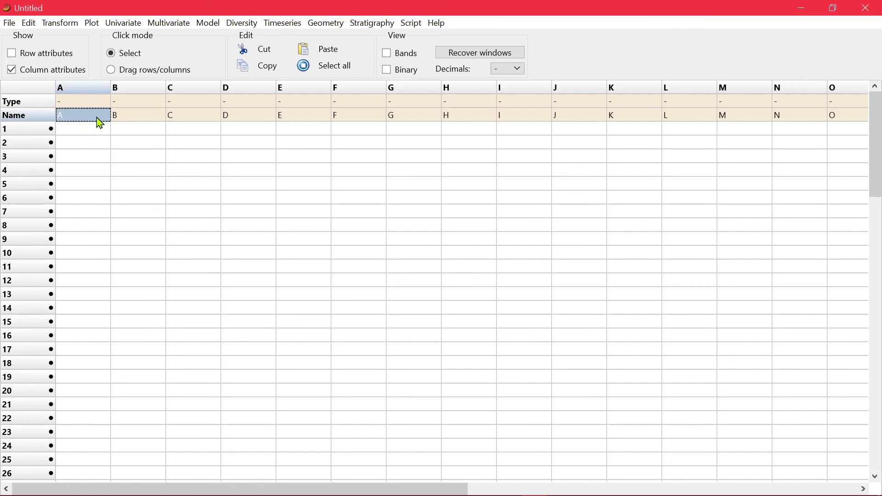
key(ctrl+v)
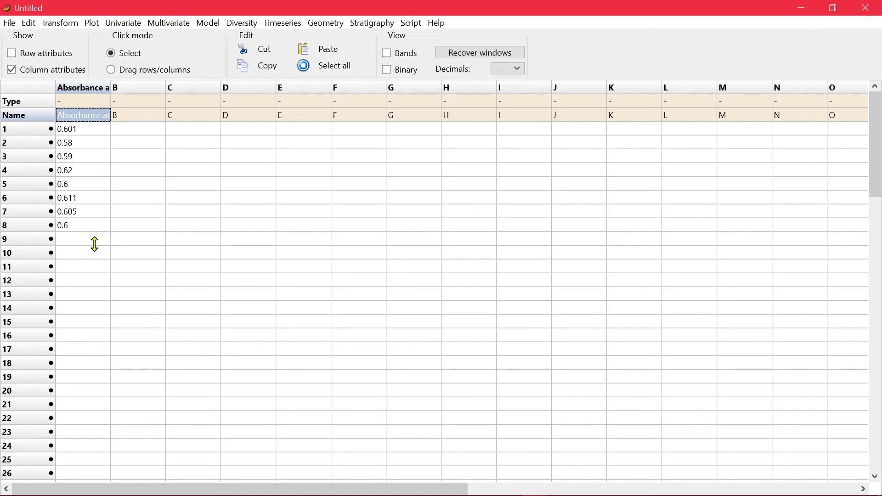
click(40, 71)
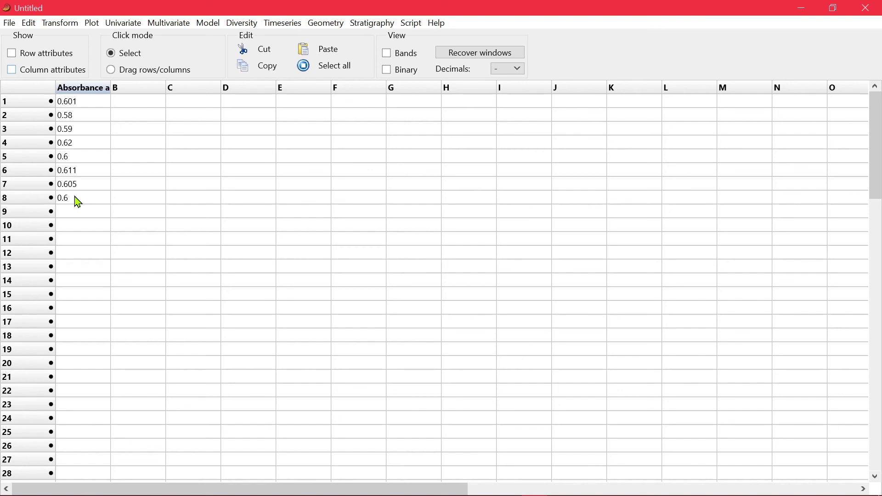
Run Univariate > Summary statistics on the selected absorbance column
click(88, 89)
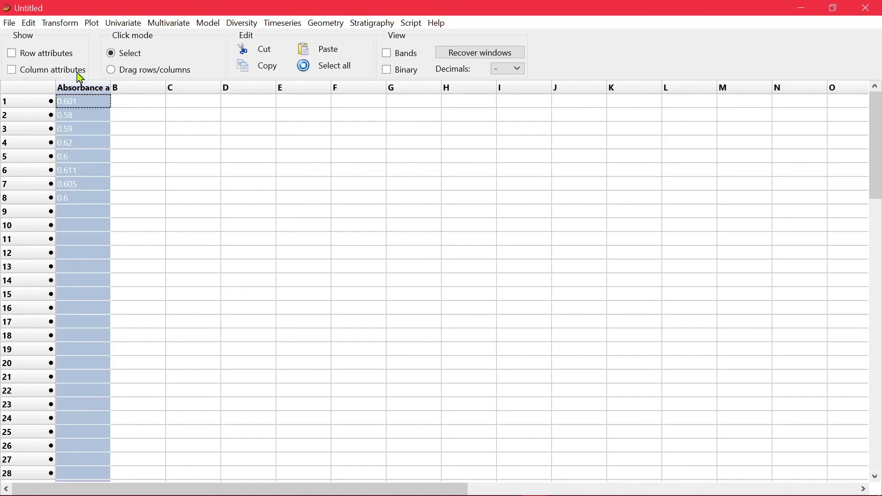
click(119, 24)
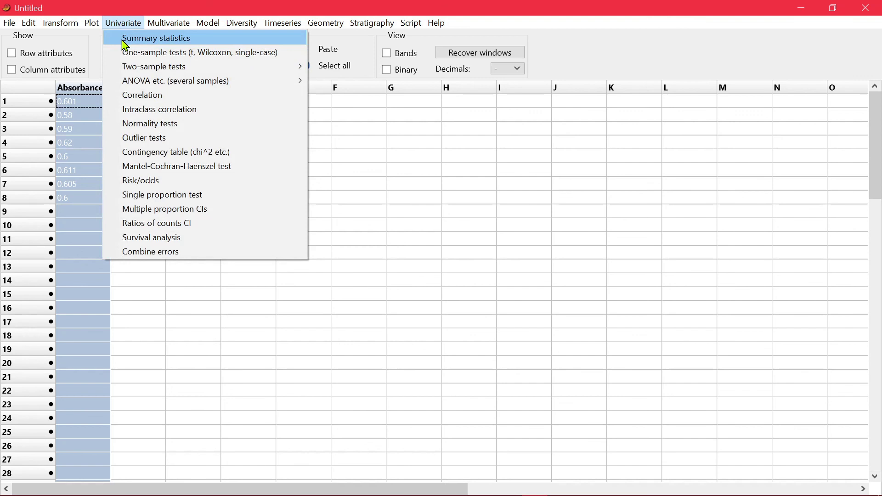
click(123, 41)
drag(165, 49, 350, 74)
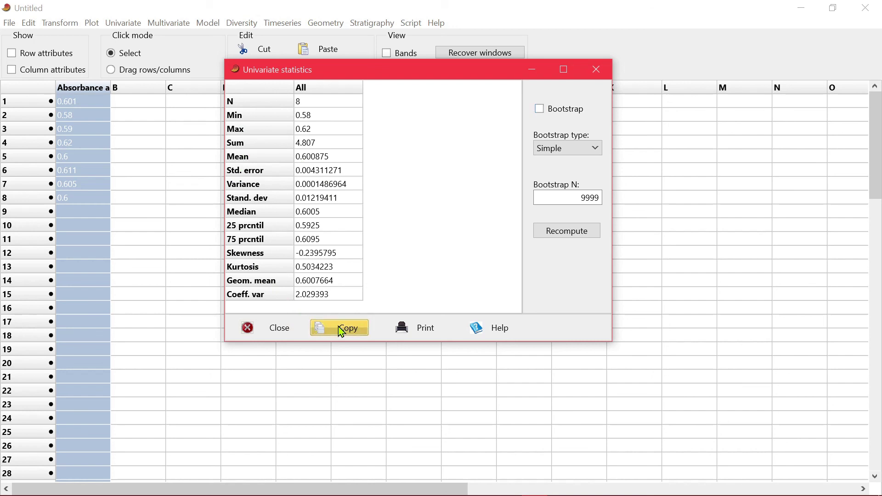
Copy the statistics table (N 8, mean 0.600875) into the Excel sheet starting at D6
click(341, 329)
key(alt+Tab)
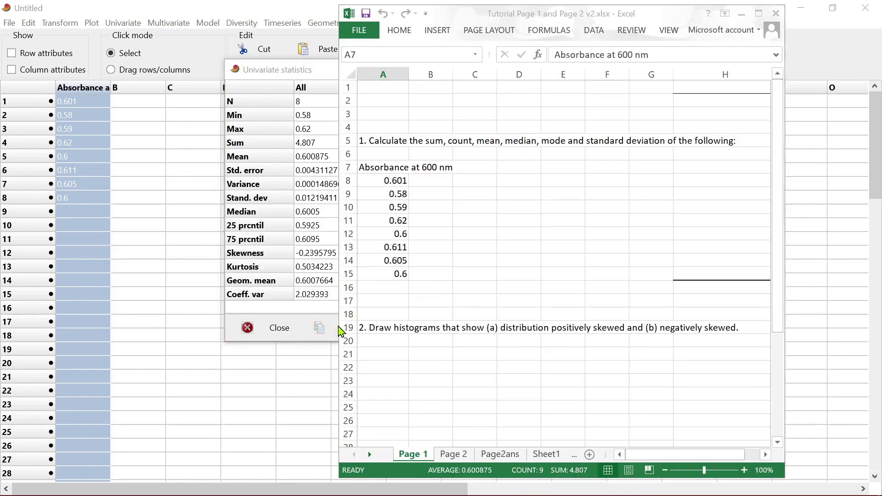
click(502, 157)
key(ctrl+v)
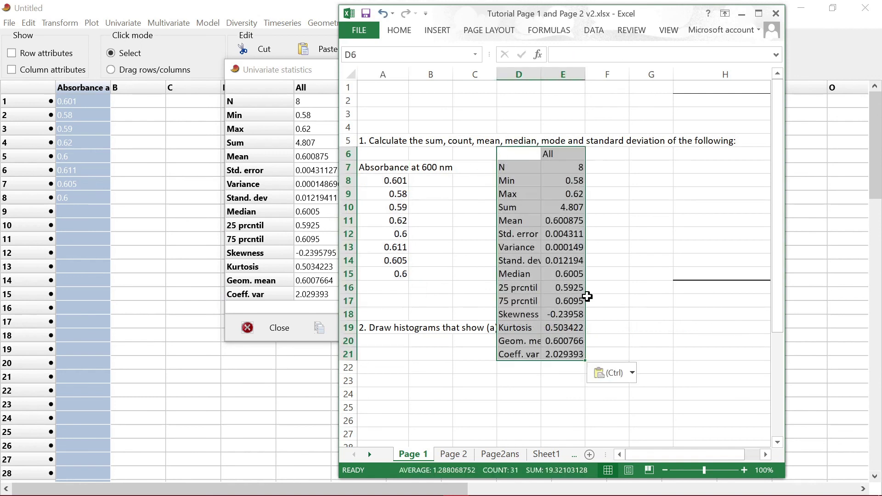